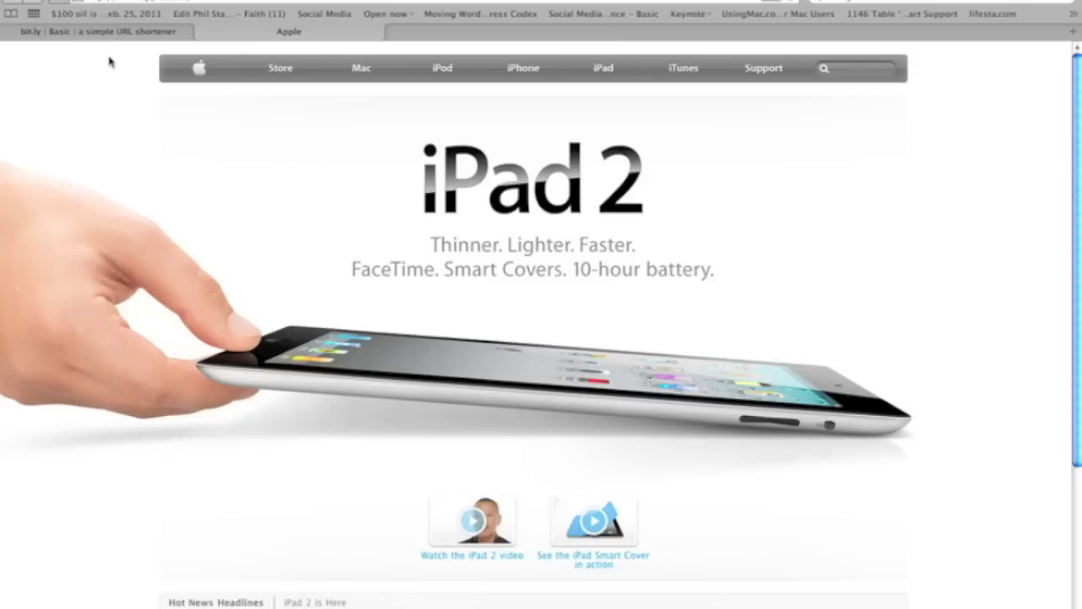
left_click(154, 36)
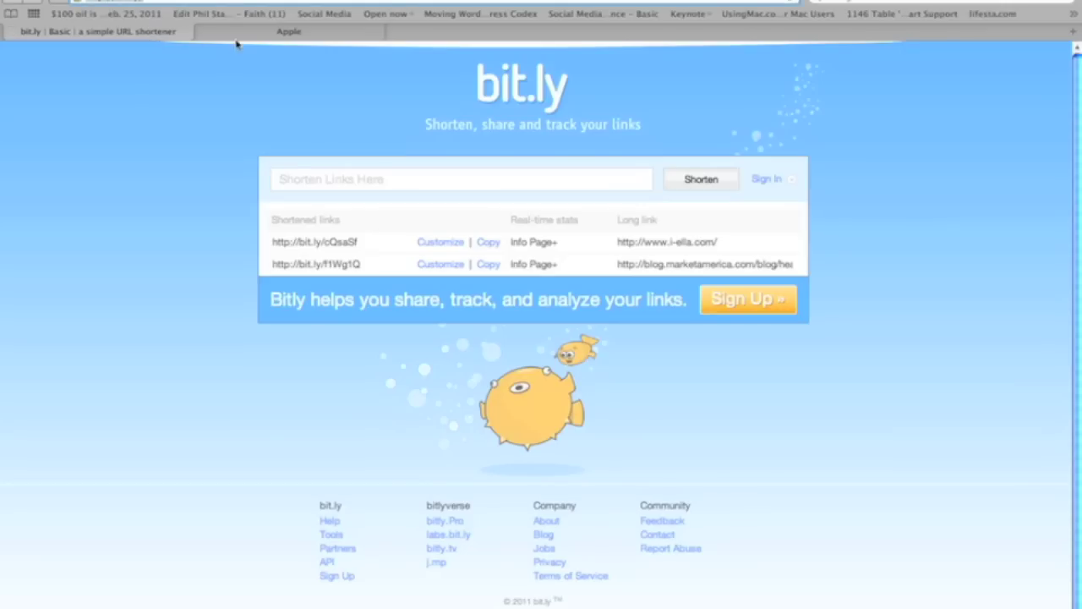
left_click(203, 32)
left_click(227, 2)
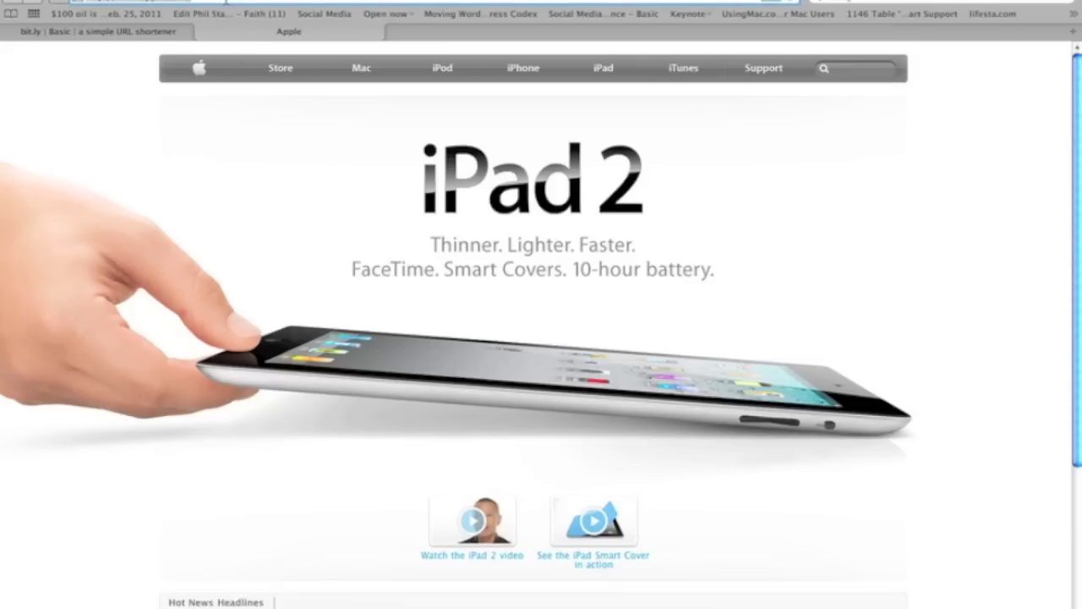
type("www.m")
type("arketam")
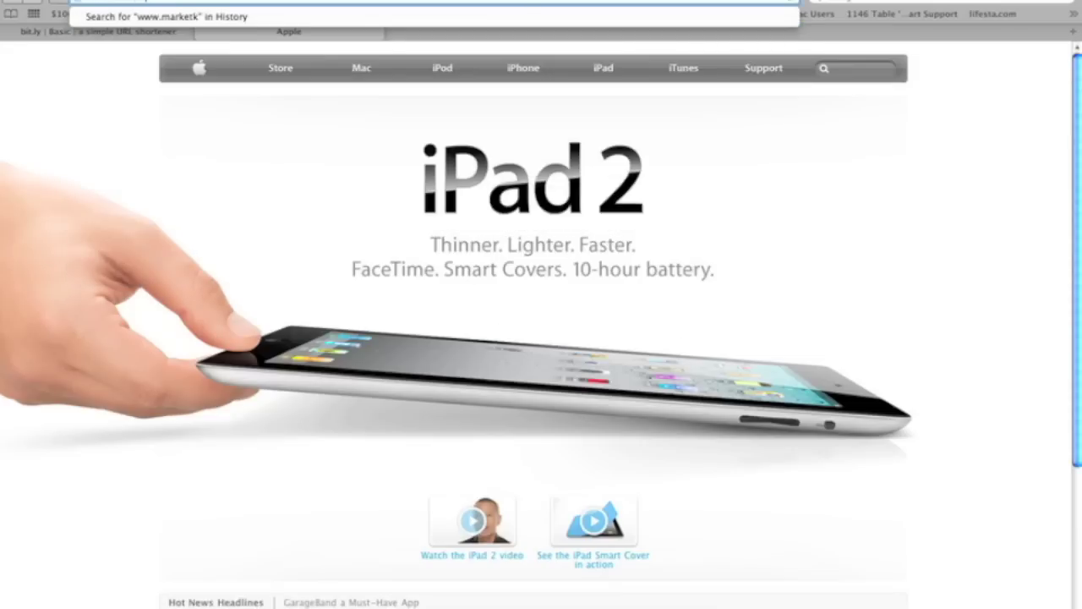
type("e")
key("Return")
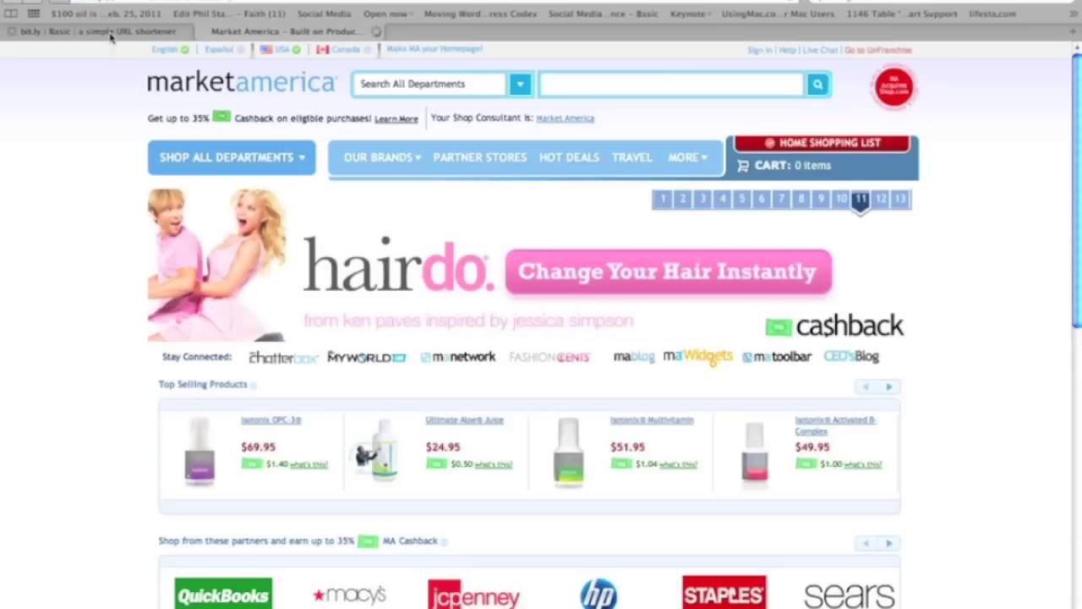
left_click(109, 34)
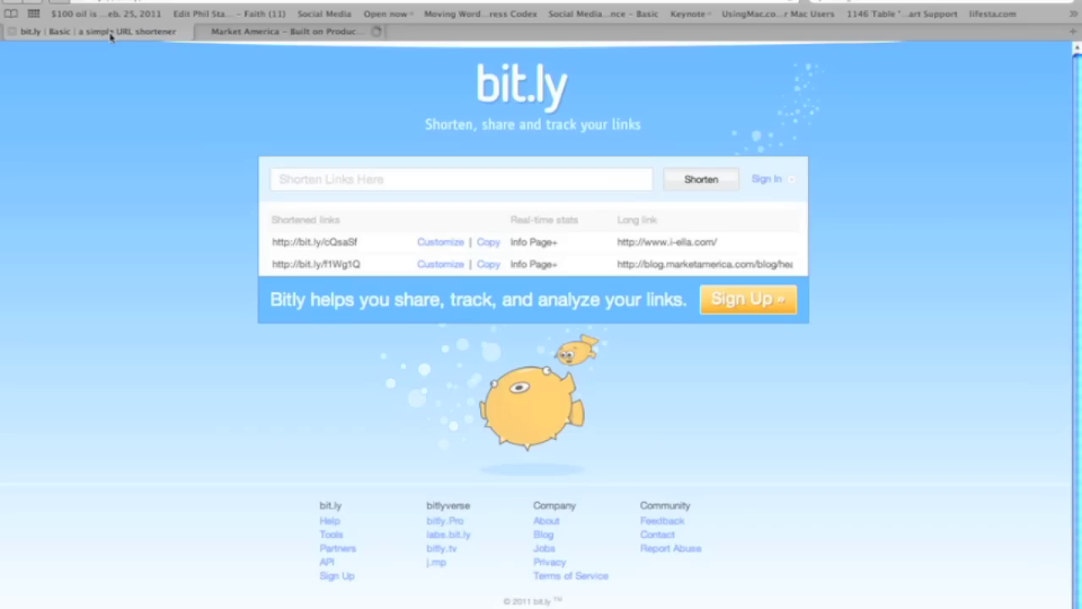
left_click(340, 179)
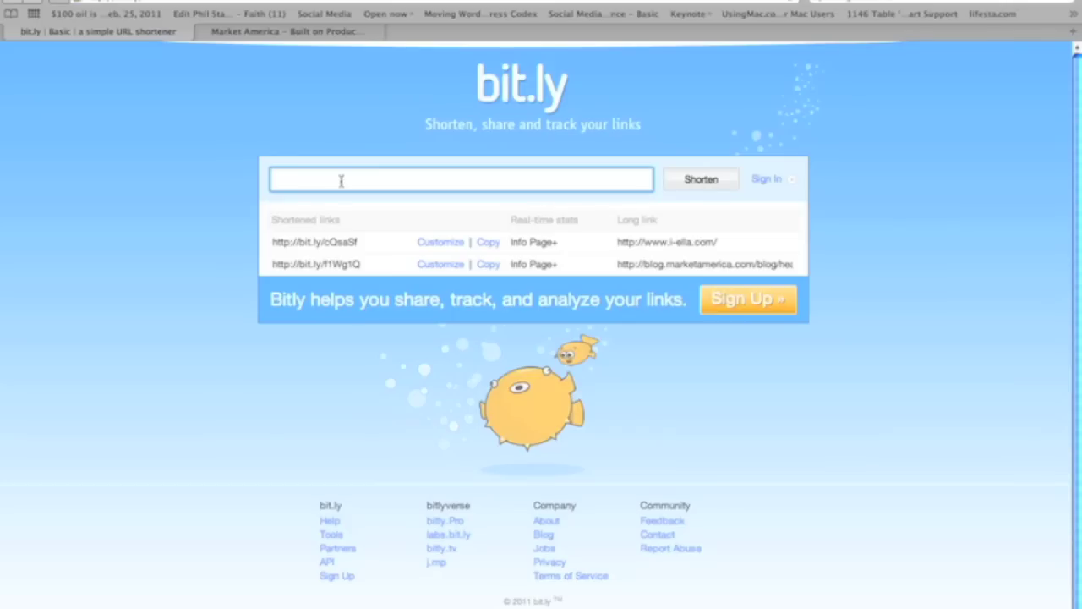
type("www.marketamerica.com")
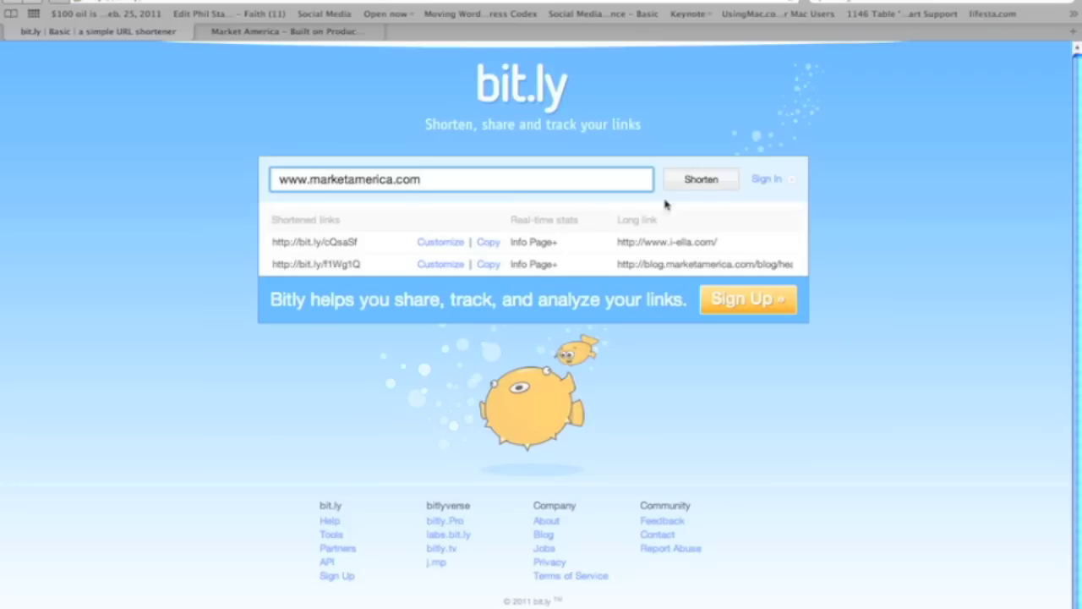
left_click(701, 181)
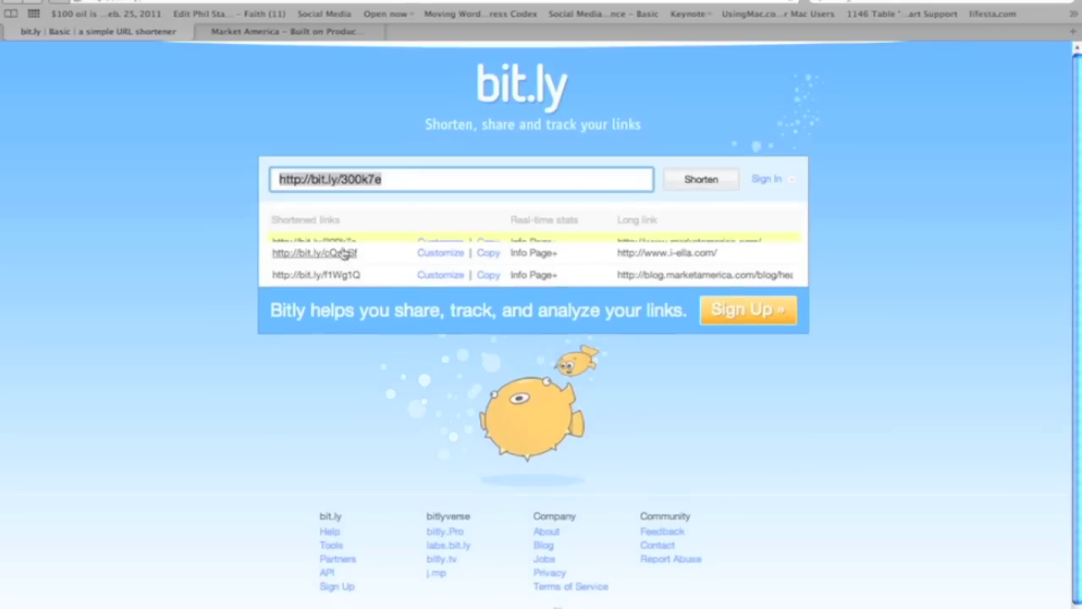
double_click(355, 179)
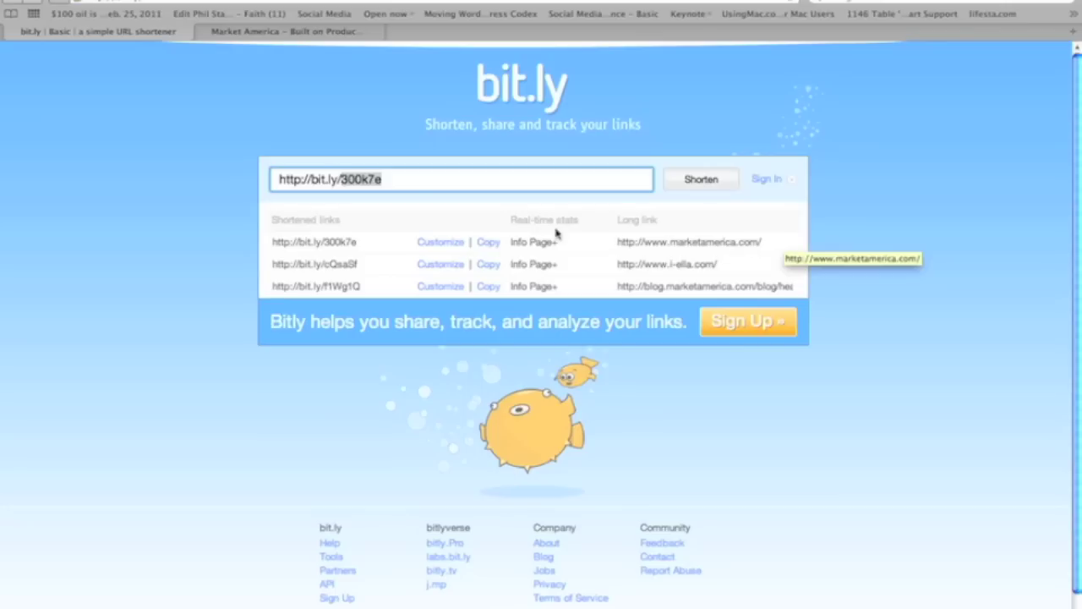
left_click(414, 179)
key("super+a")
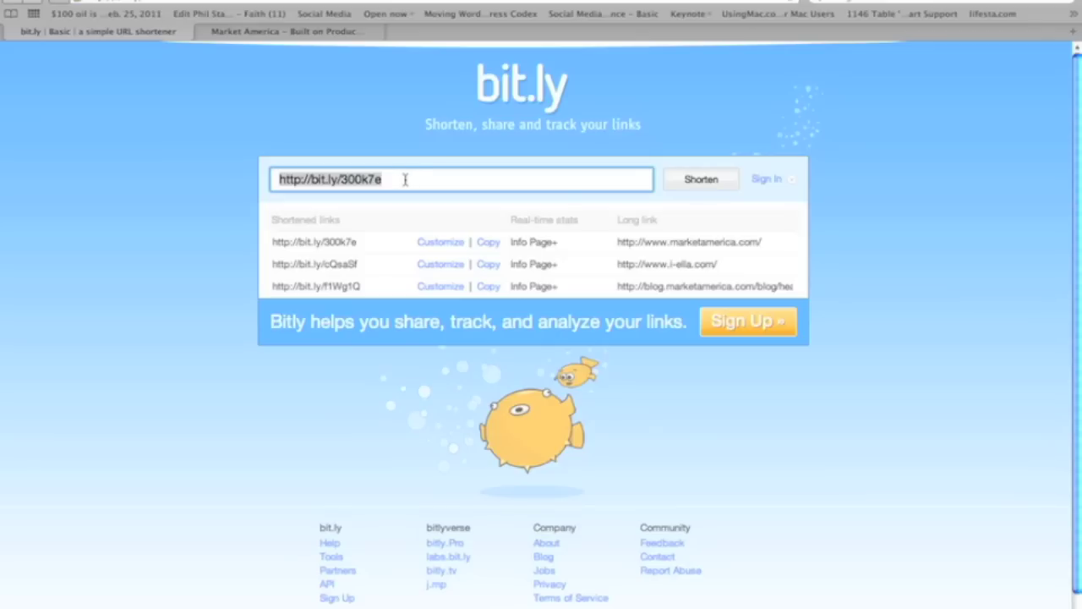
double_click(405, 179)
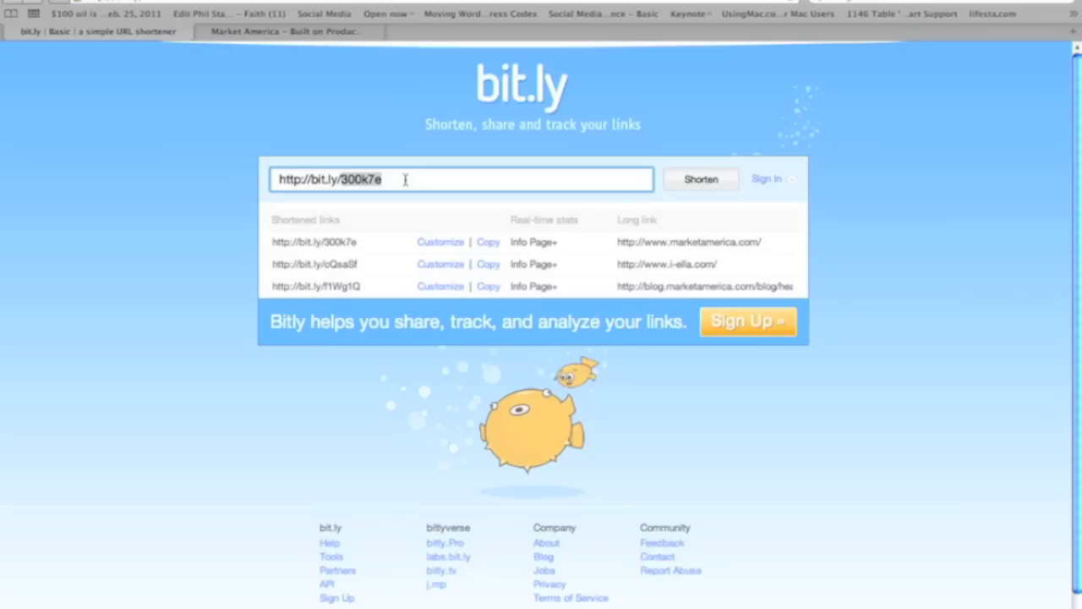
left_click(404, 179)
triple_click(405, 180)
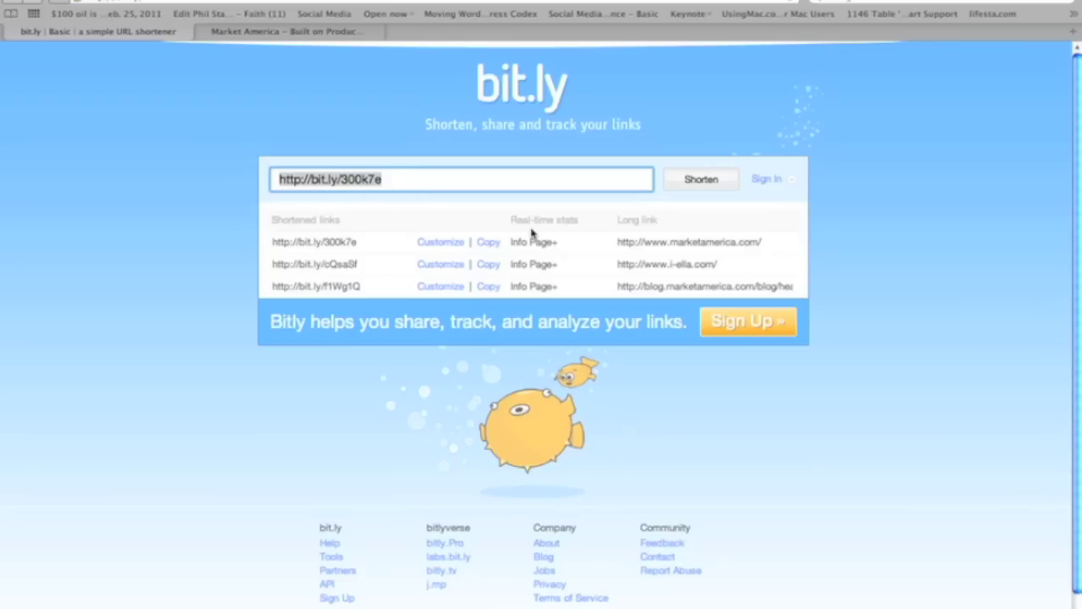
left_click(411, 180)
triple_click(412, 180)
left_click(412, 180)
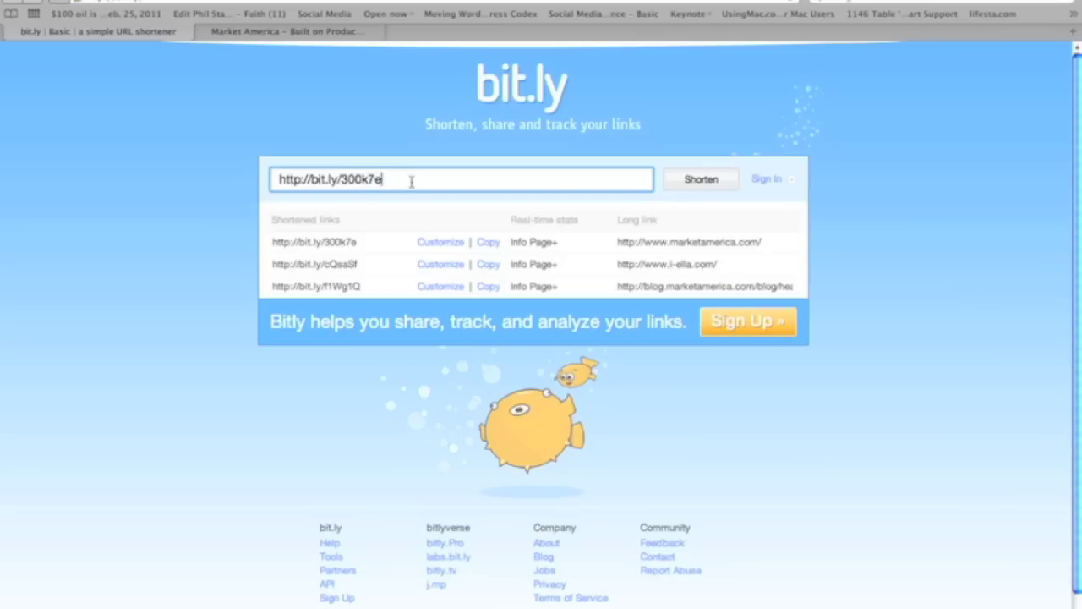
triple_click(471, 184)
key("super+c")
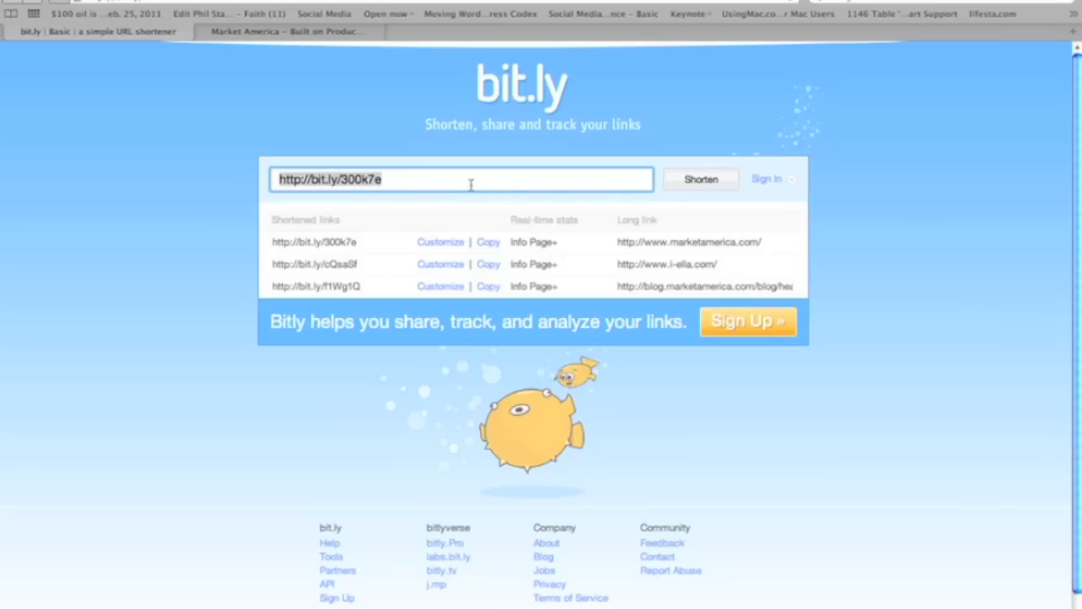
key("super+t")
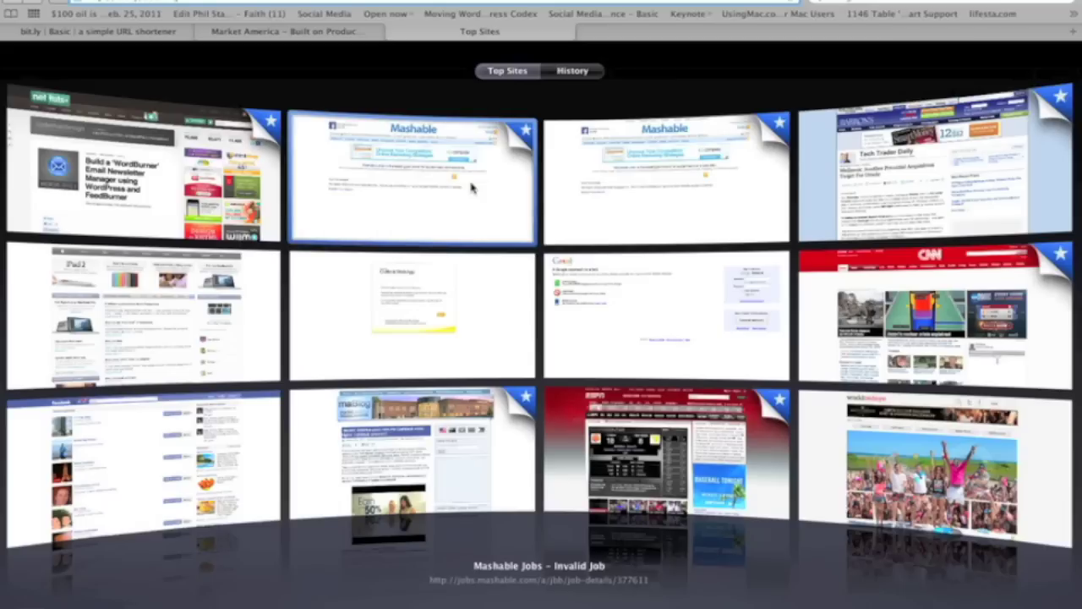
key("super+v")
key("Return")
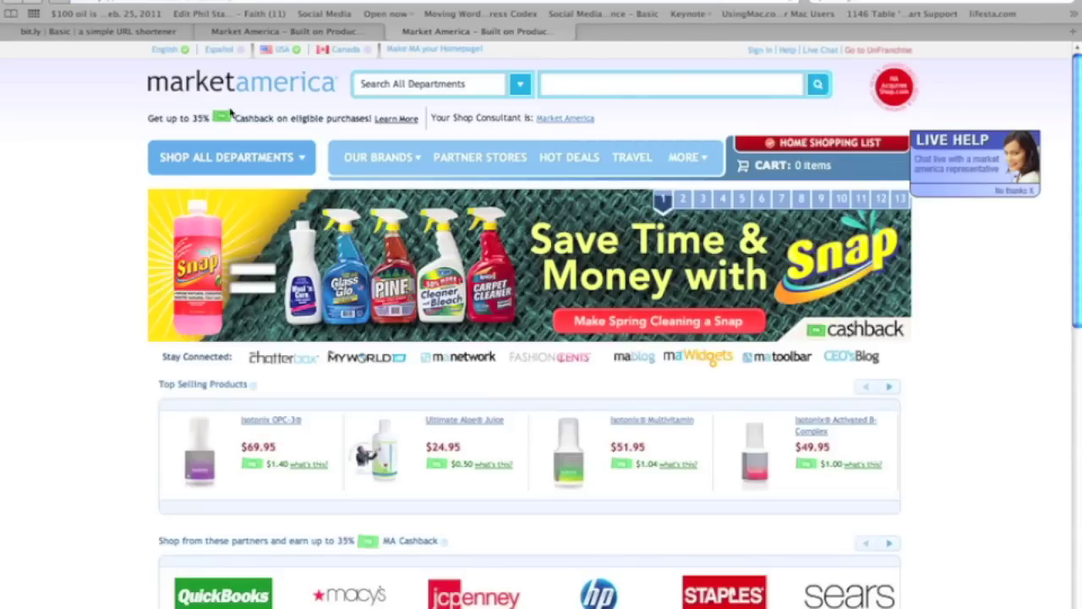
key("super+w")
left_click(155, 34)
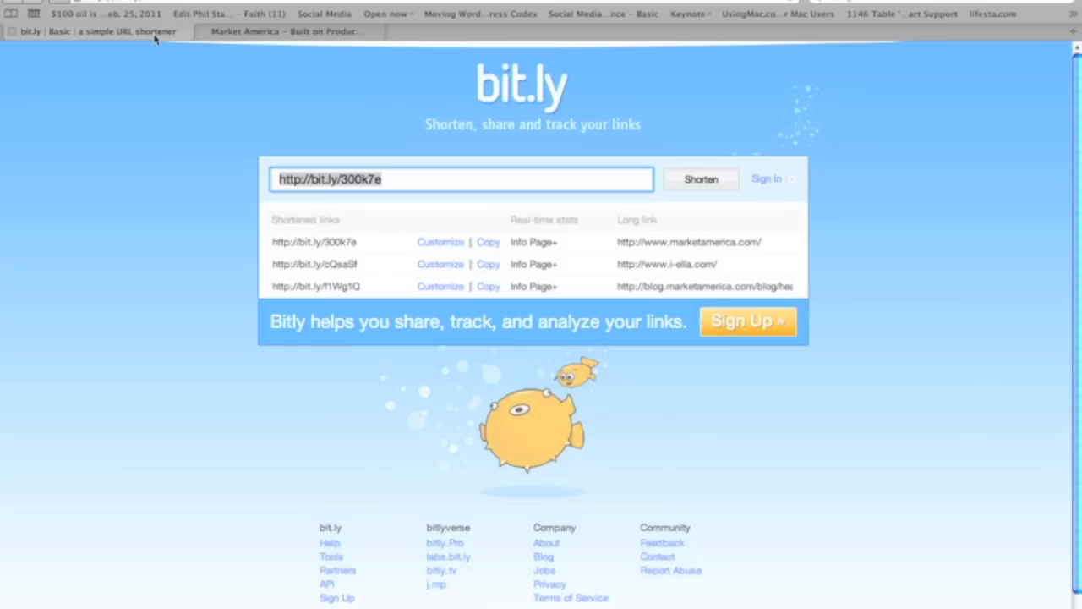
double_click(366, 180)
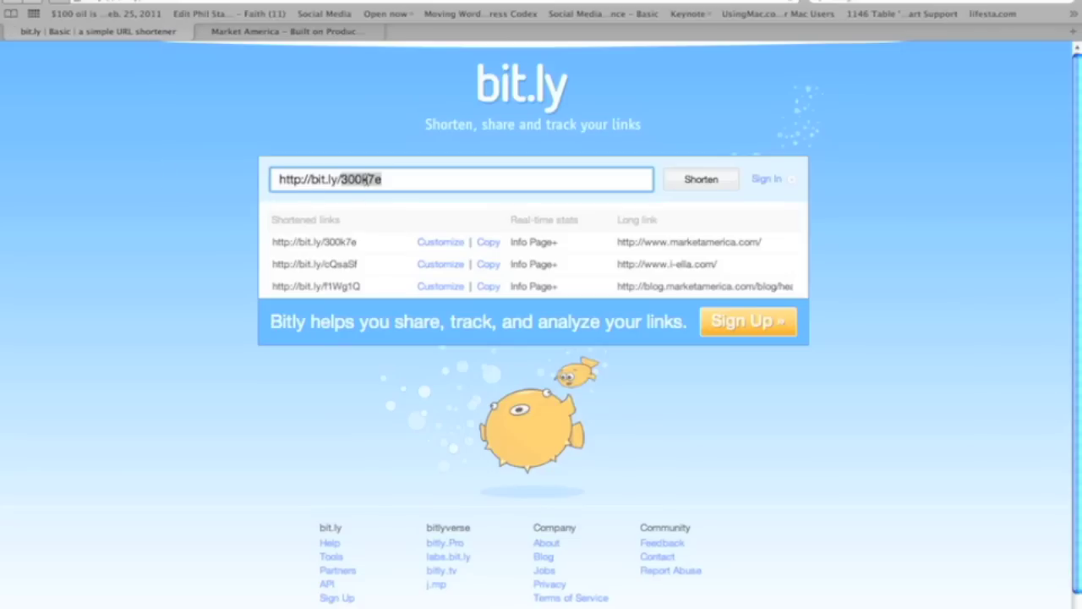
Sign in to bit.ly with the account username and password
left_click(767, 181)
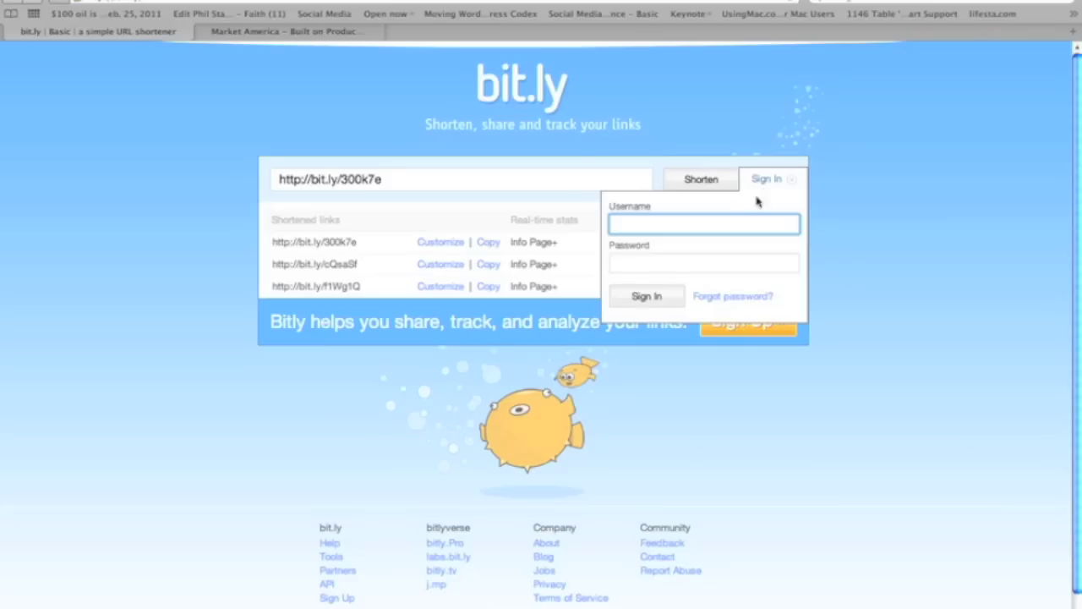
left_click(727, 223)
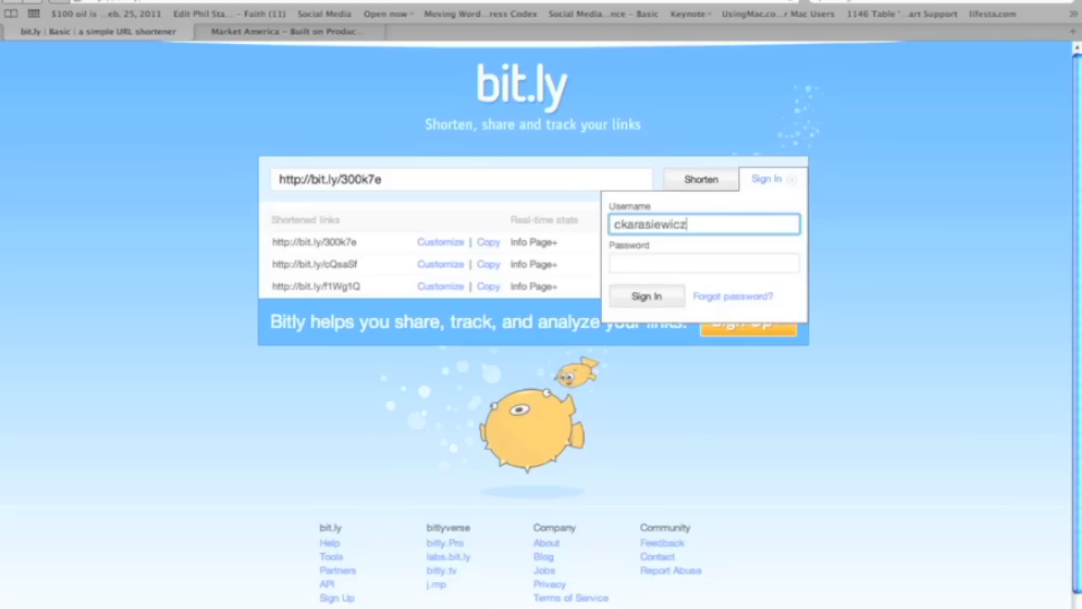
key("Tab")
type("password123")
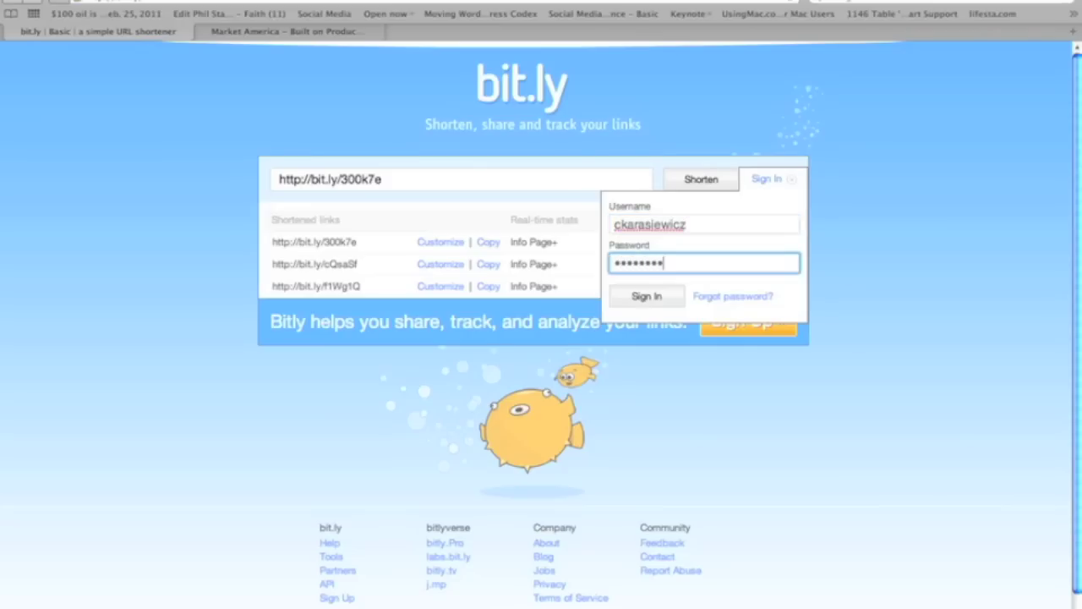
left_click(659, 295)
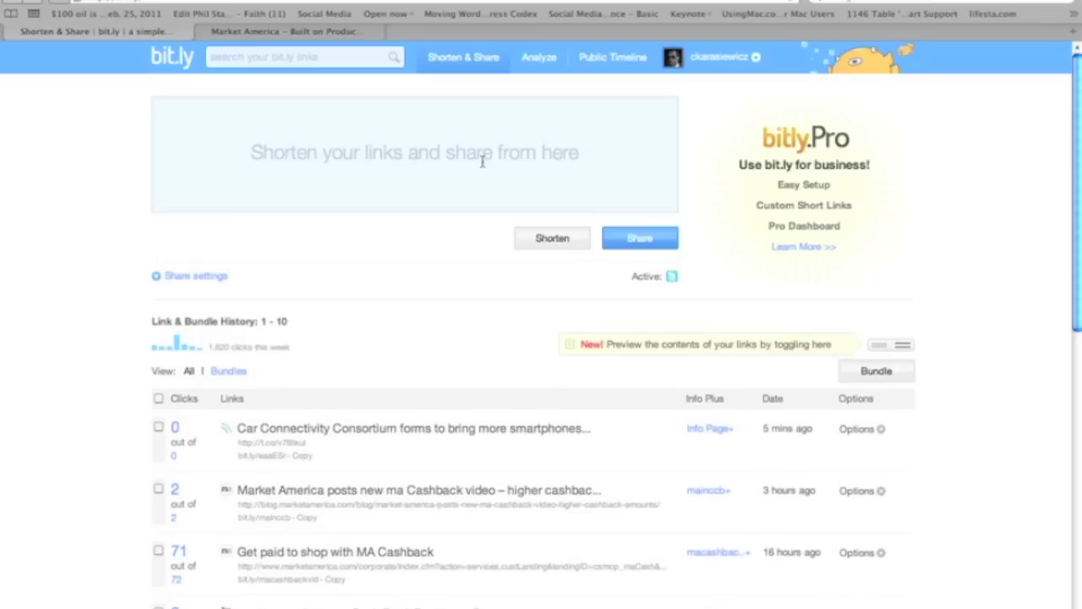
Open Market America's HOT DEALS page in the second tab, then return to the bit.ly dashboard
left_click(482, 162)
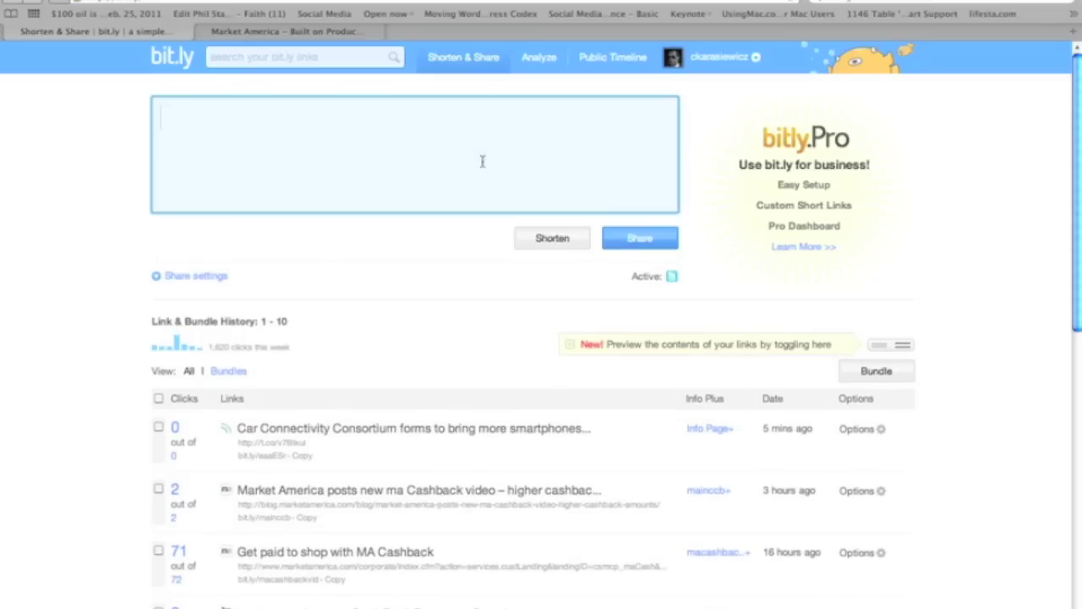
left_click(341, 34)
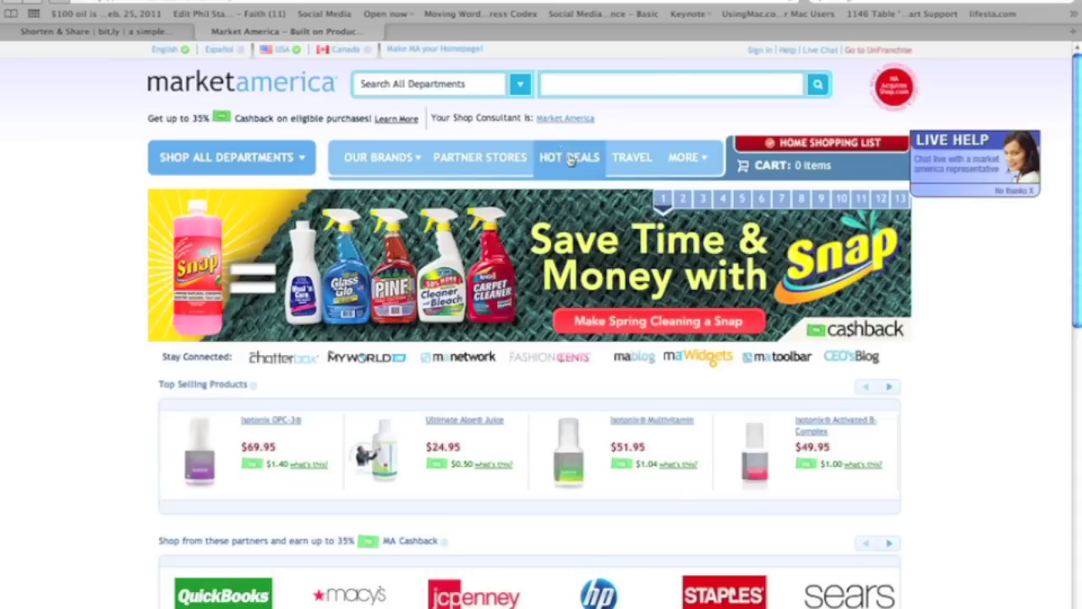
mouse_move(572, 160)
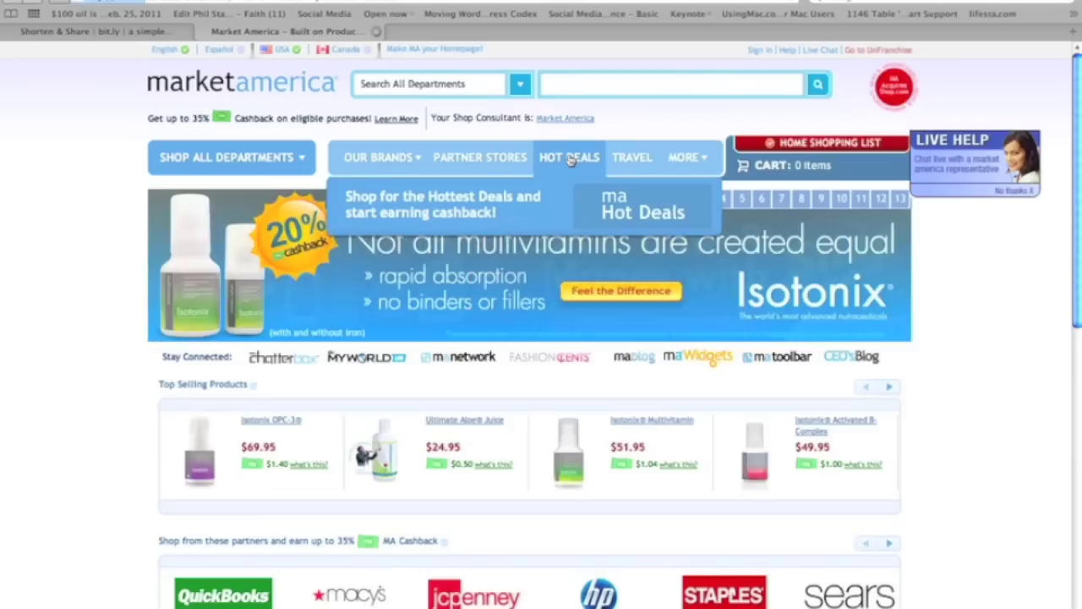
left_click(571, 161)
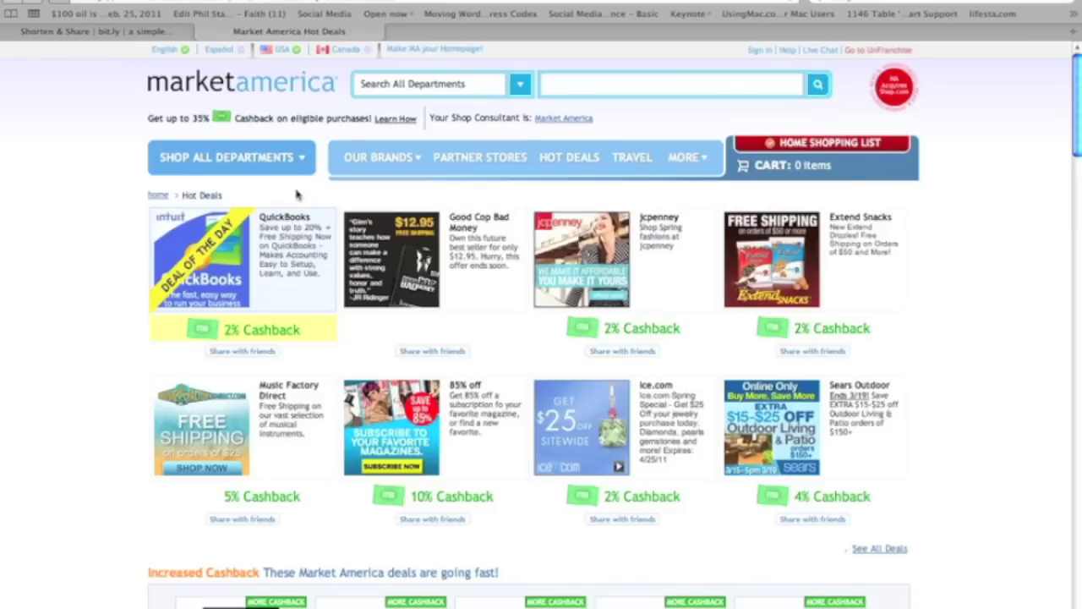
mouse_move(242, 518)
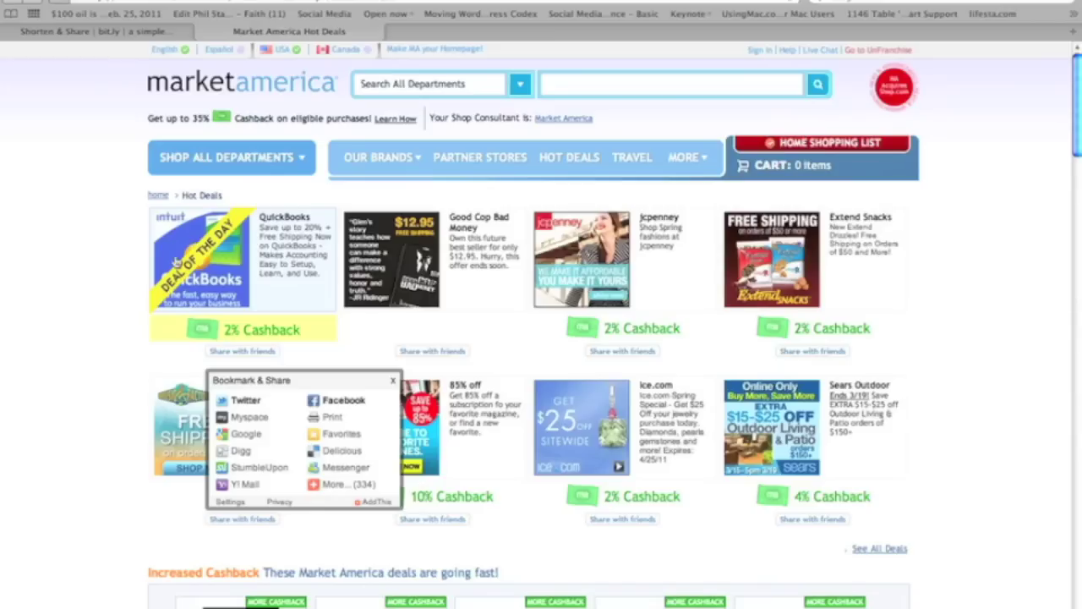
left_click(128, 34)
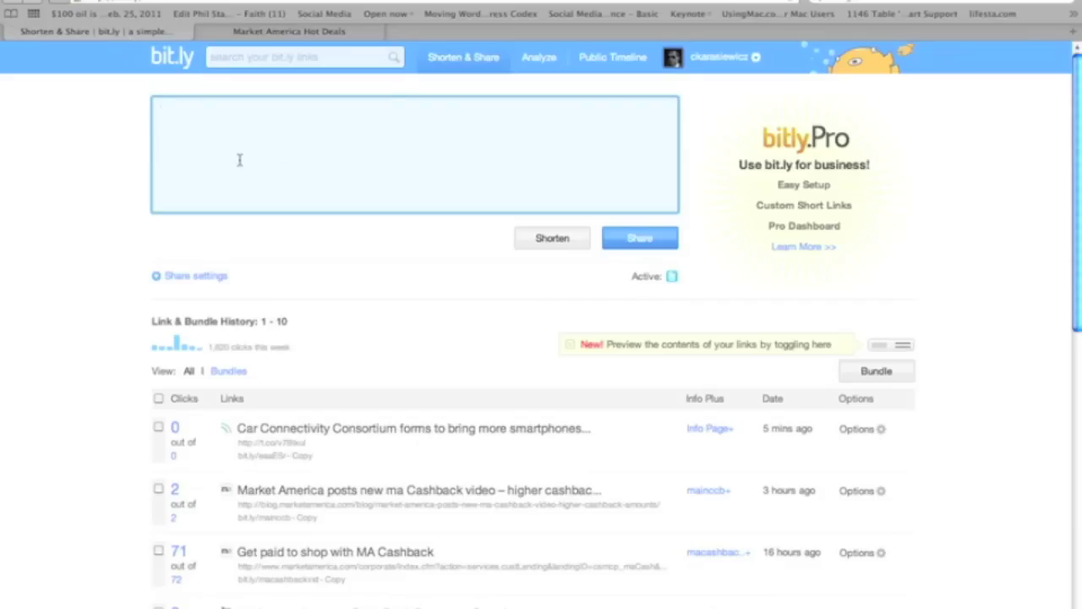
Shorten the Hot Deals address with the custom ending mahotdeals
type("http://bit.ly/hn2QVi")
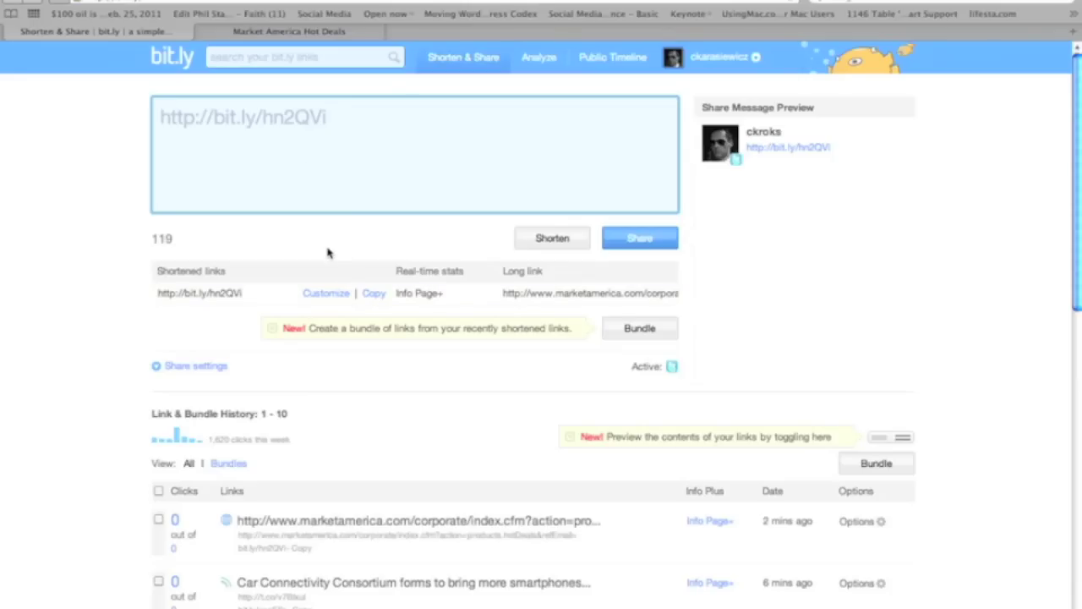
left_click(324, 293)
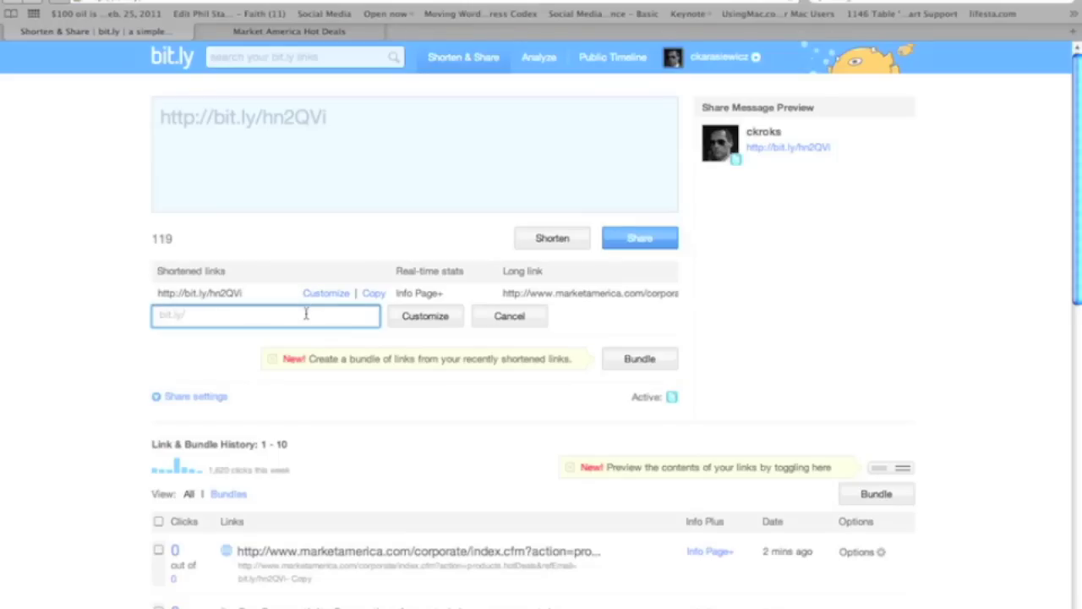
type("mahotdeals")
key("Return")
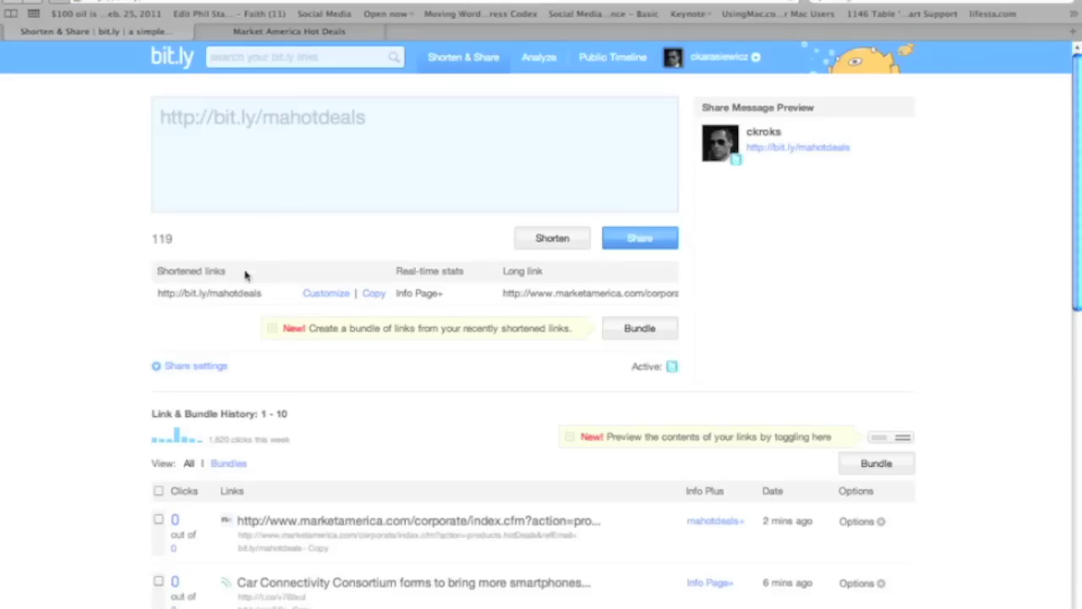
triple_click(289, 125)
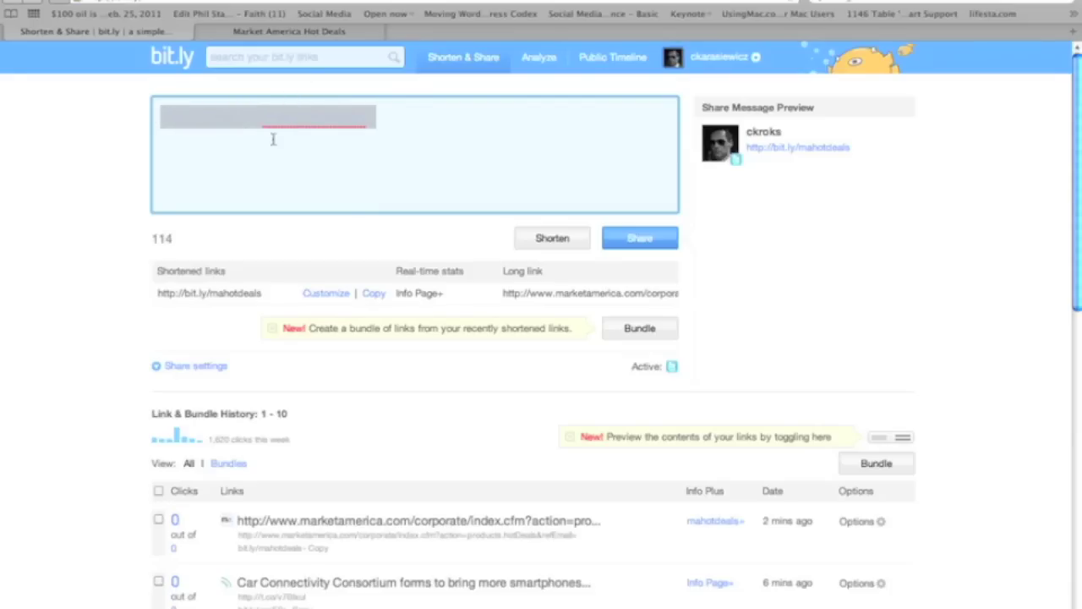
left_click(280, 151)
key("super+t")
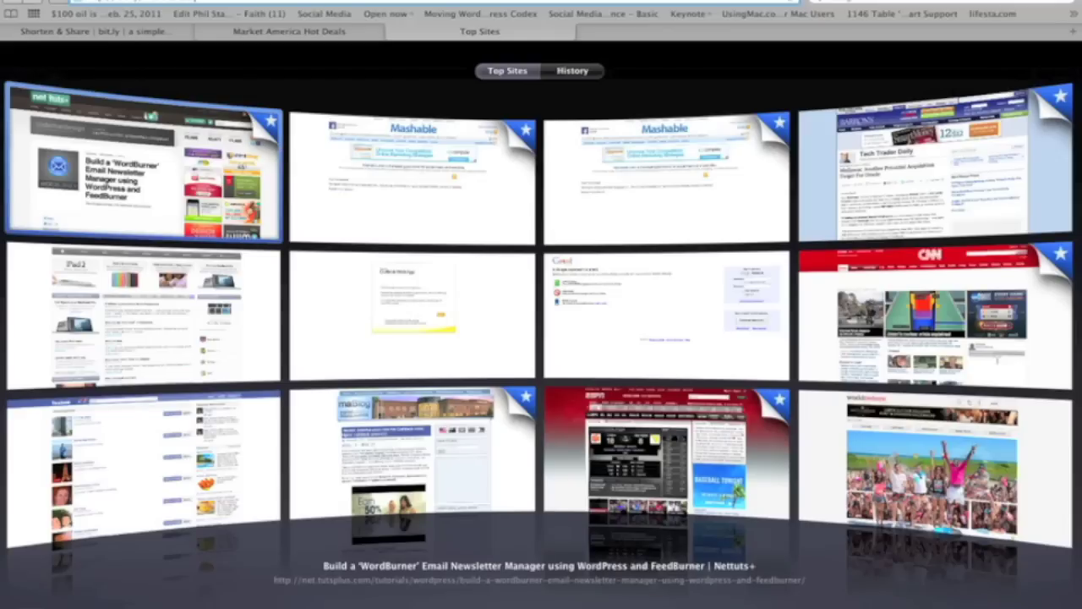
key("Return")
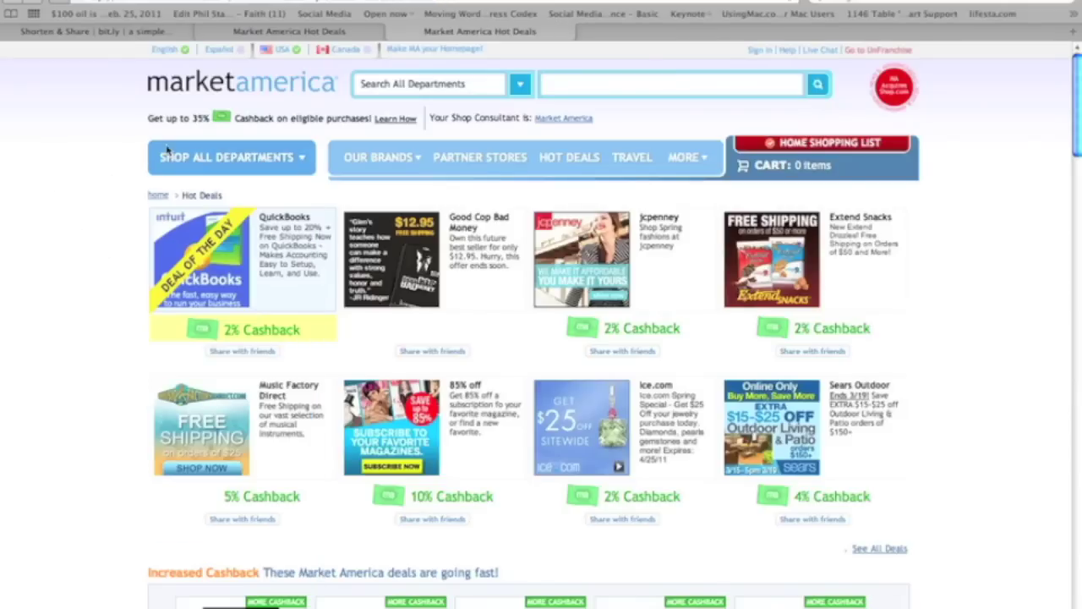
mouse_move(166, 147)
left_click(158, 34)
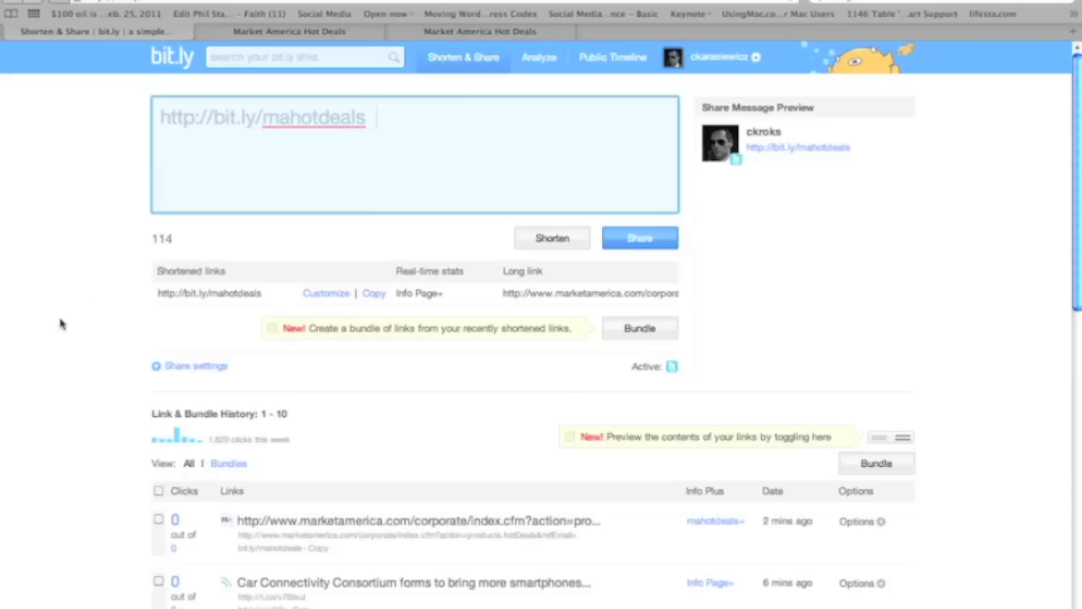
Scroll to Link & Bundle History and open the mahotdeals+ stats under Info Plus
scroll(59, 323, "down", 1)
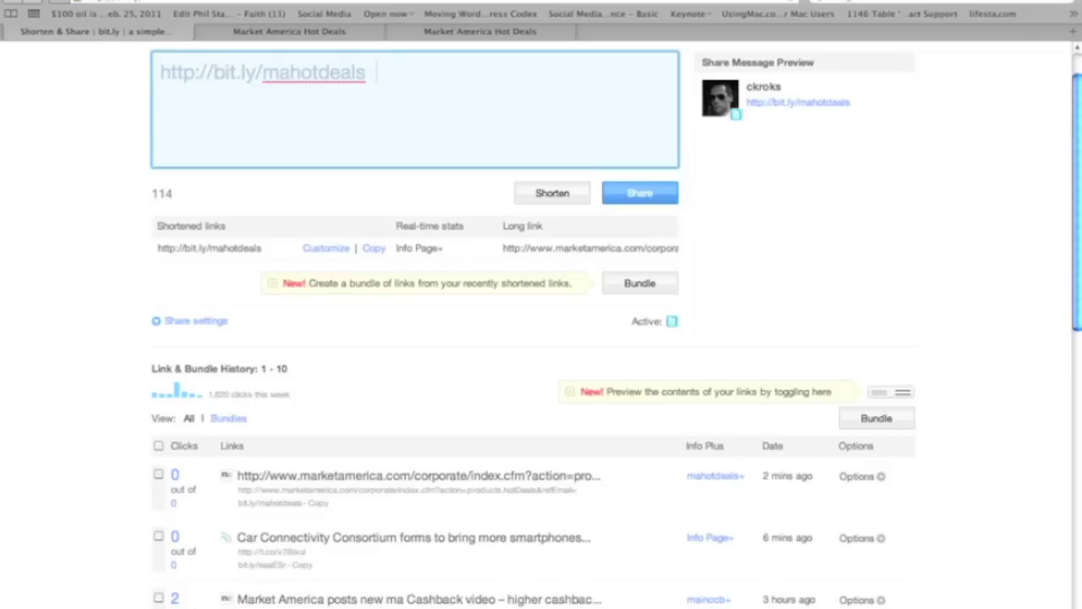
scroll(524, 414, "down", 5)
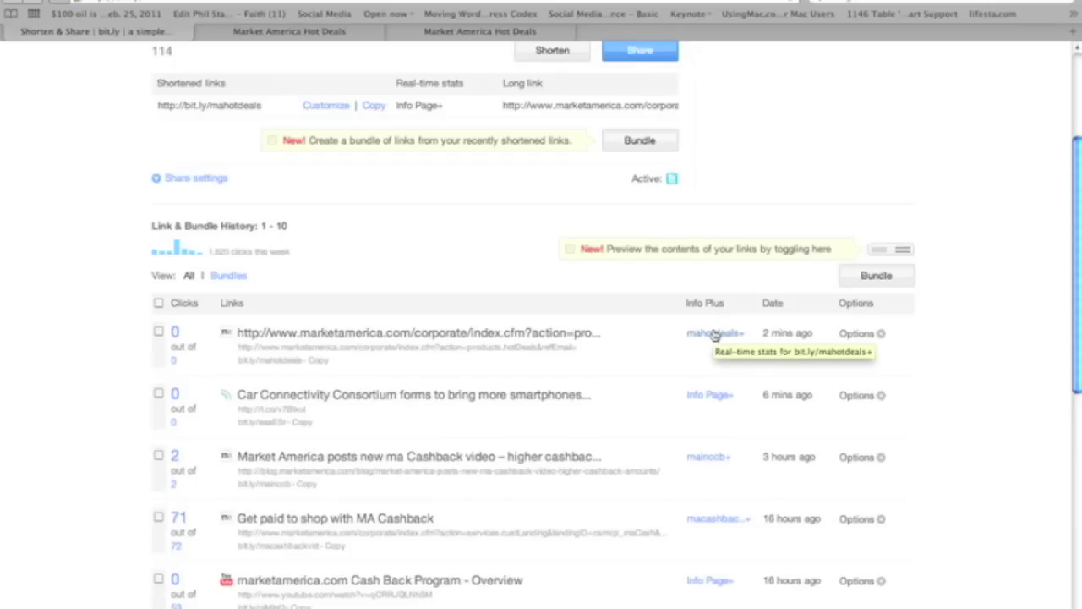
left_click(714, 333)
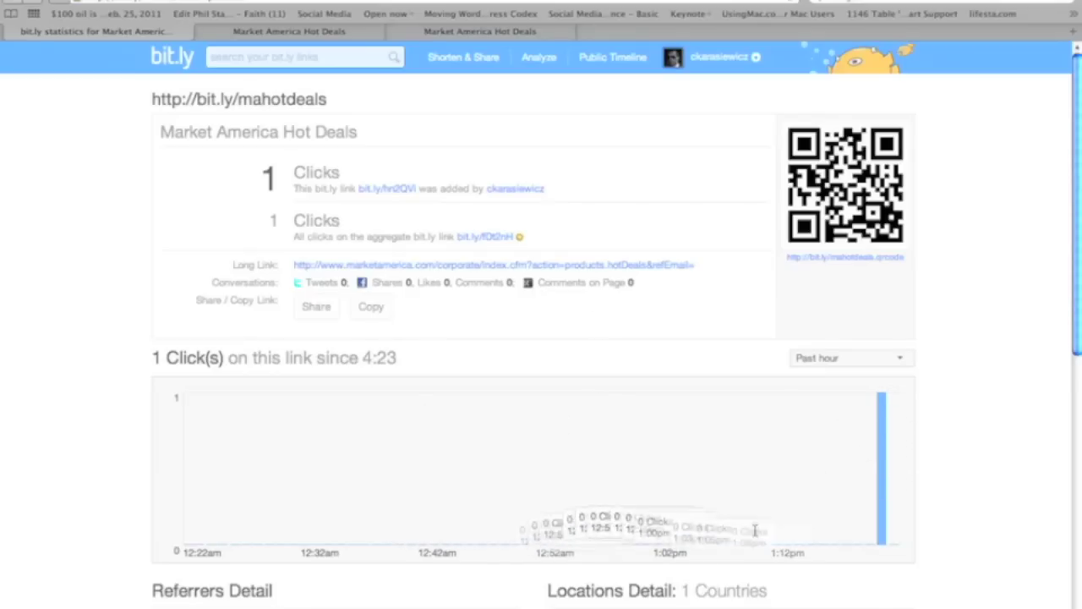
mouse_move(885, 522)
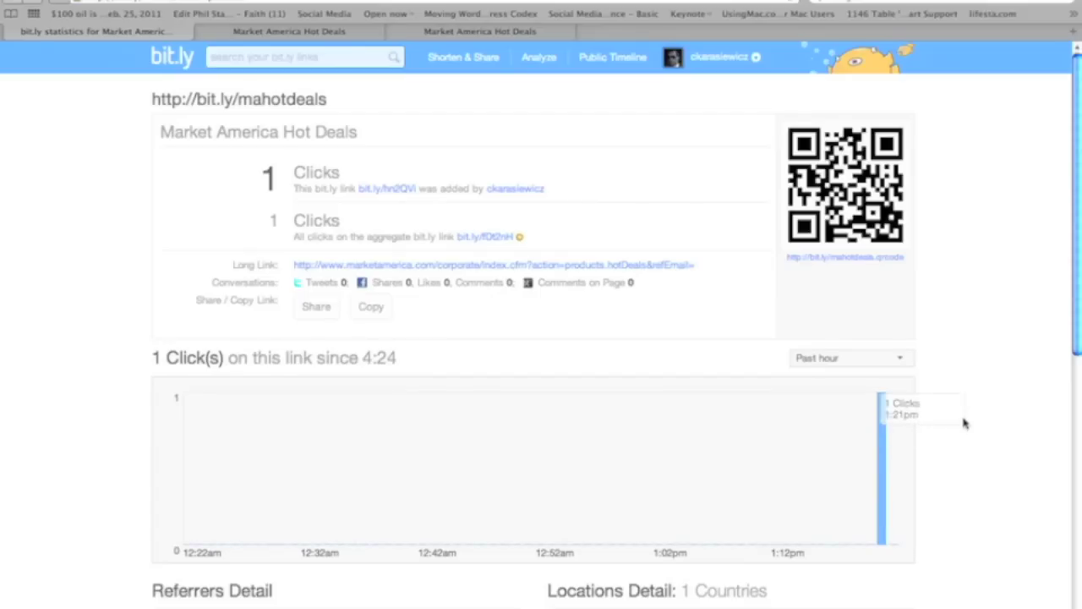
scroll(964, 423, "down", 2)
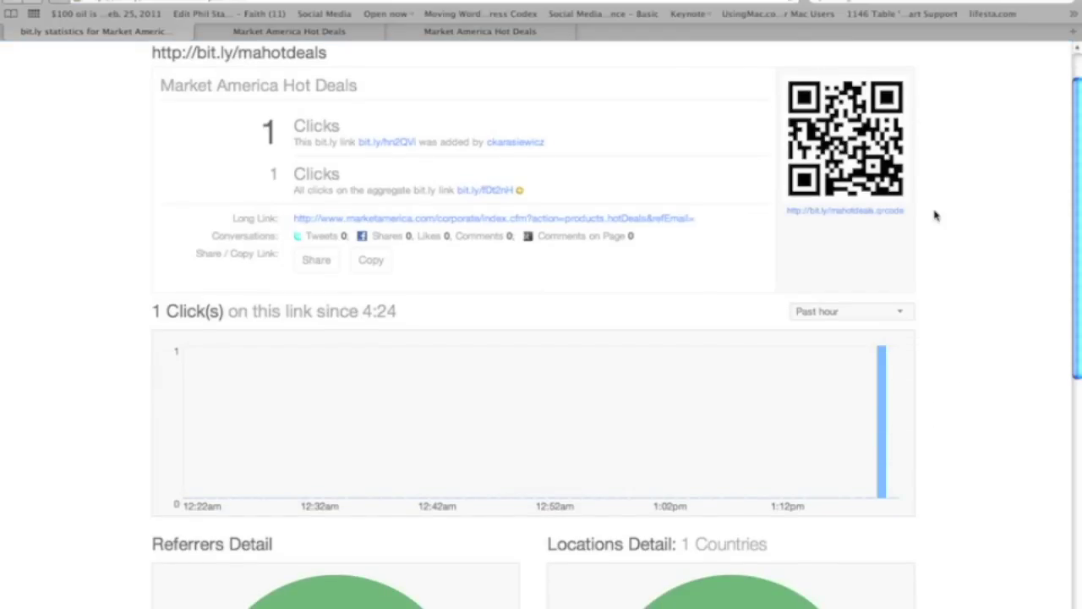
scroll(935, 213, "down", 5)
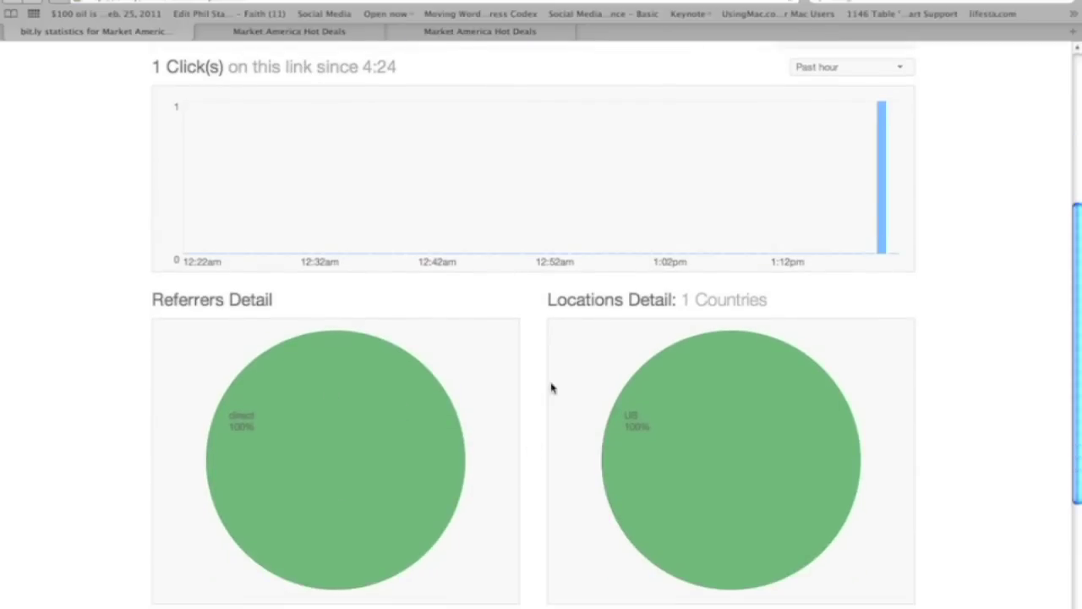
scroll(682, 283, "down", 3)
scroll(683, 283, "up", 2)
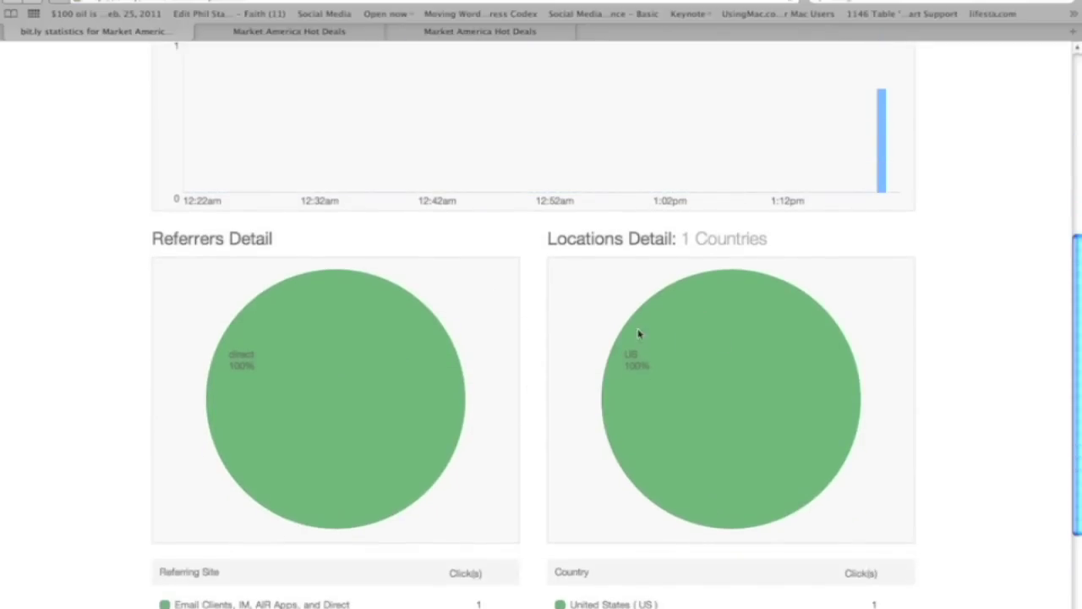
scroll(558, 370, "down", 4)
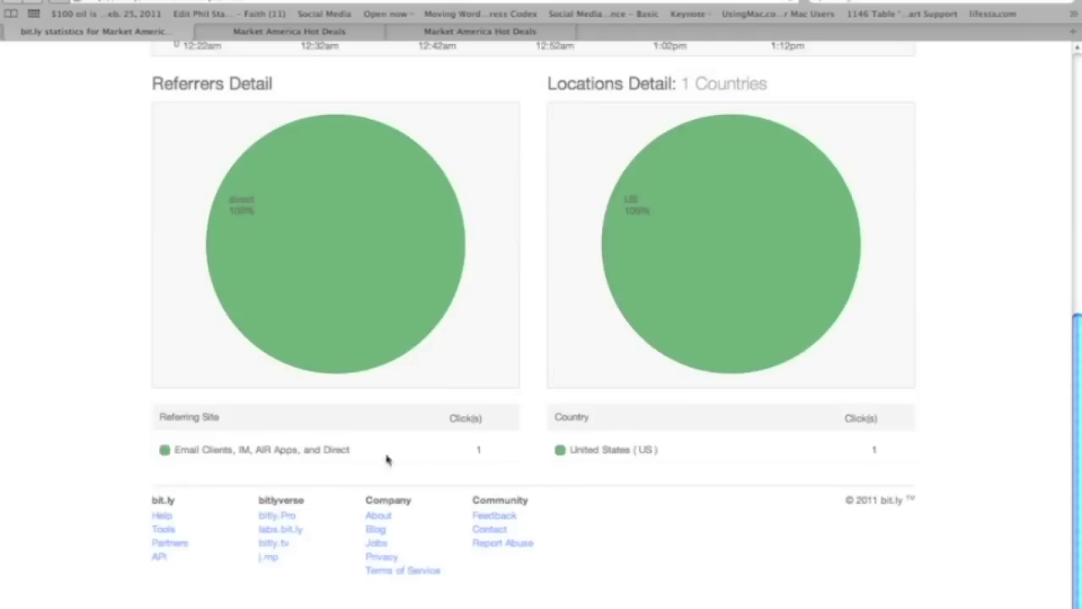
scroll(489, 402, "up", 7)
scroll(488, 403, "up", 5)
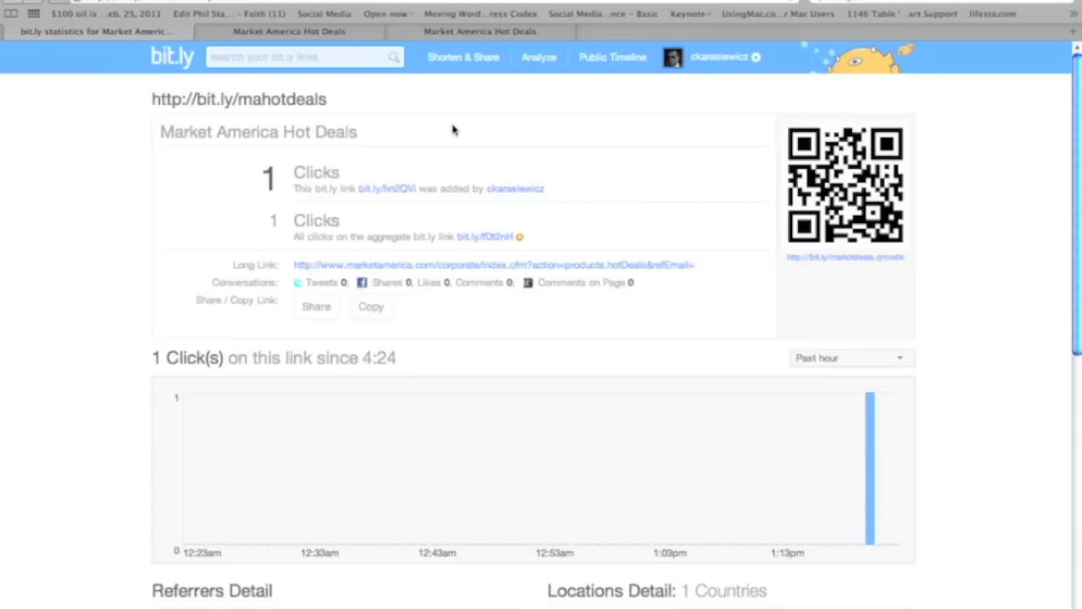
left_click_drag(326, 99, 153, 111)
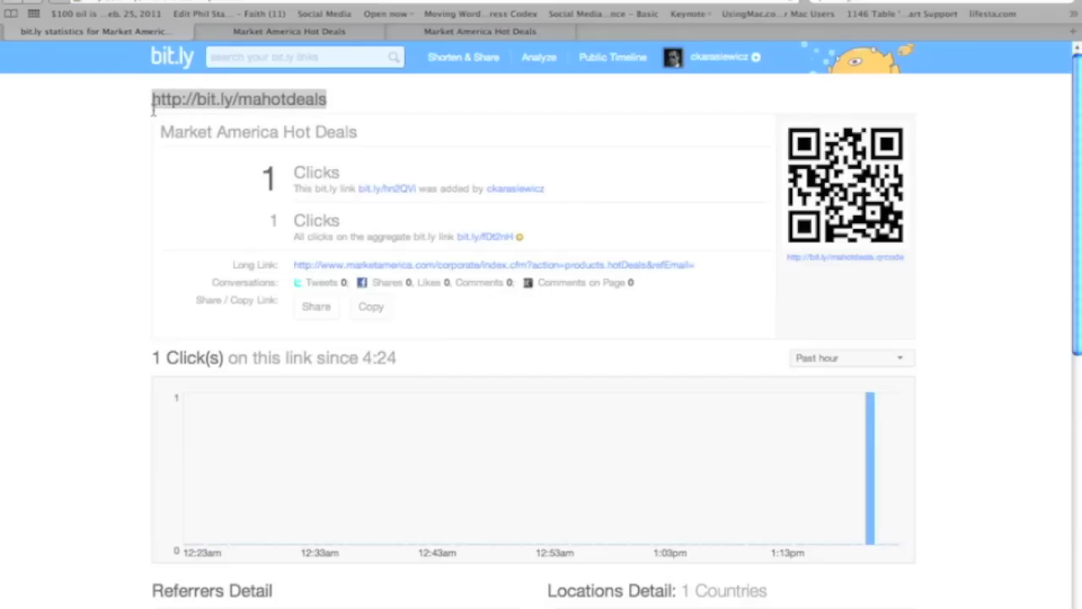